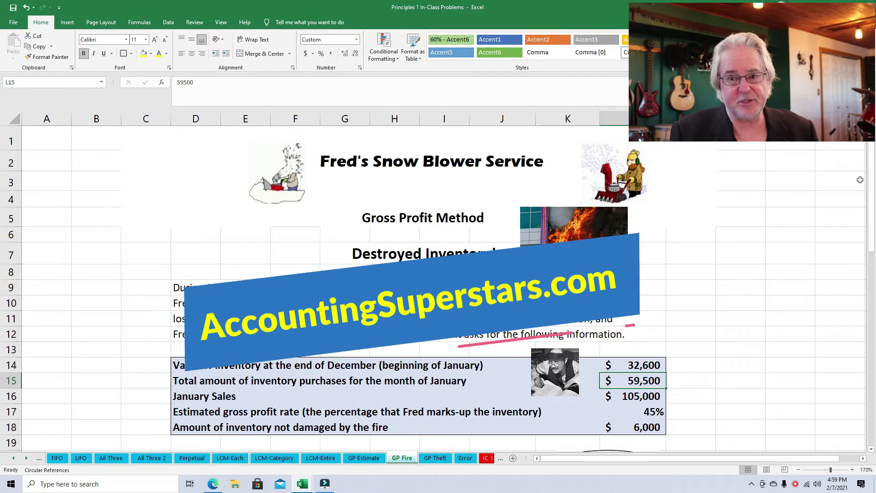
{"action": "left_click_drag", "start_coordinate": [447, 347], "coordinate": [632, 324]}
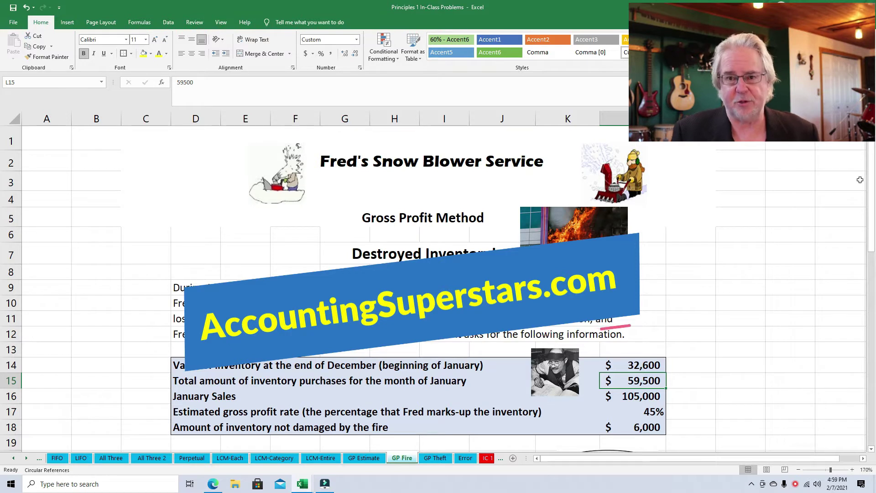
{"action": "left_click_drag", "start_coordinate": [447, 348], "coordinate": [633, 325]}
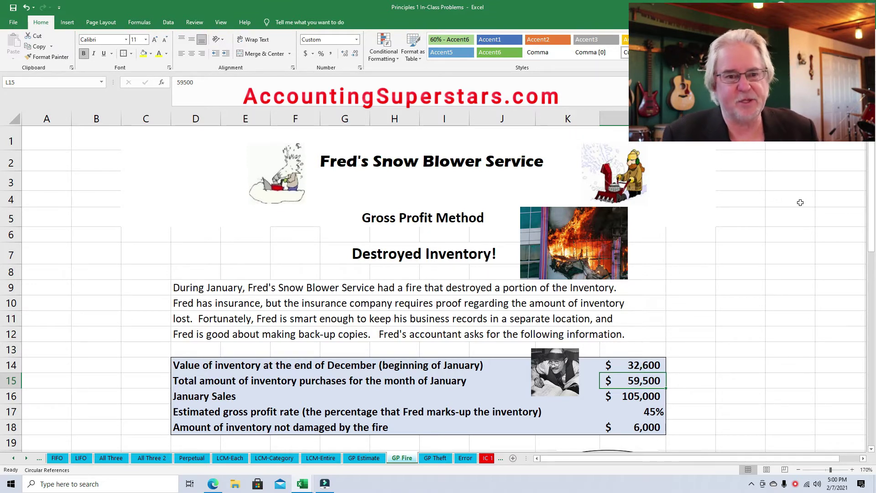
- Review the accountant's given figures in L14:L18, from beginning inventory and purchases through sales, gross profit rate and undamaged inventory
{"action": "left_click", "coordinate": [871, 186]}
{"action": "left_click_drag", "start_coordinate": [871, 187], "coordinate": [872, 223]}
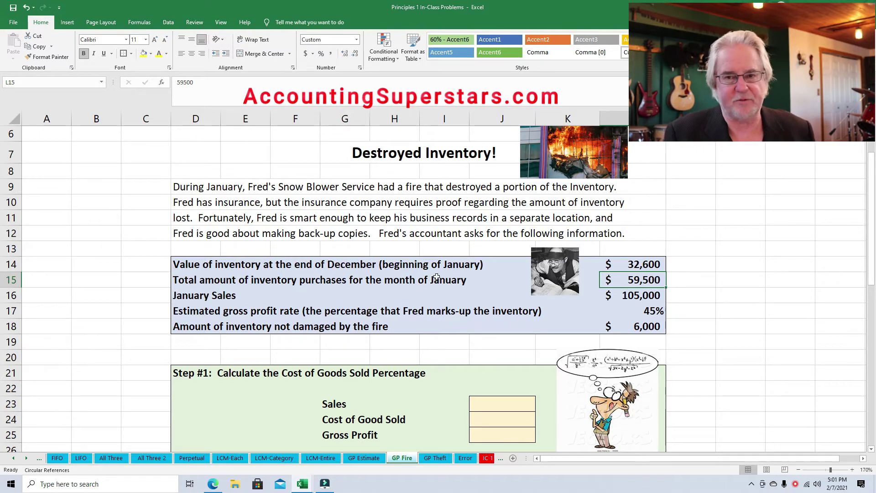
{"action": "left_click", "coordinate": [619, 262]}
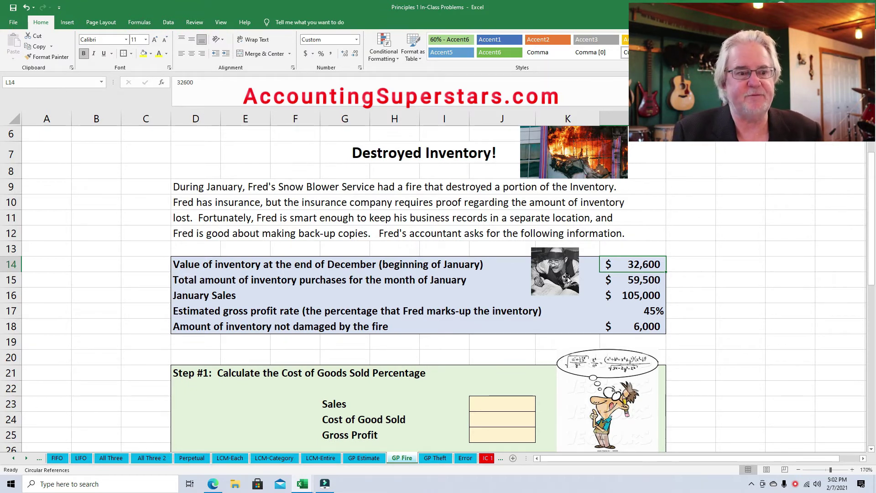
{"action": "left_click", "coordinate": [621, 280]}
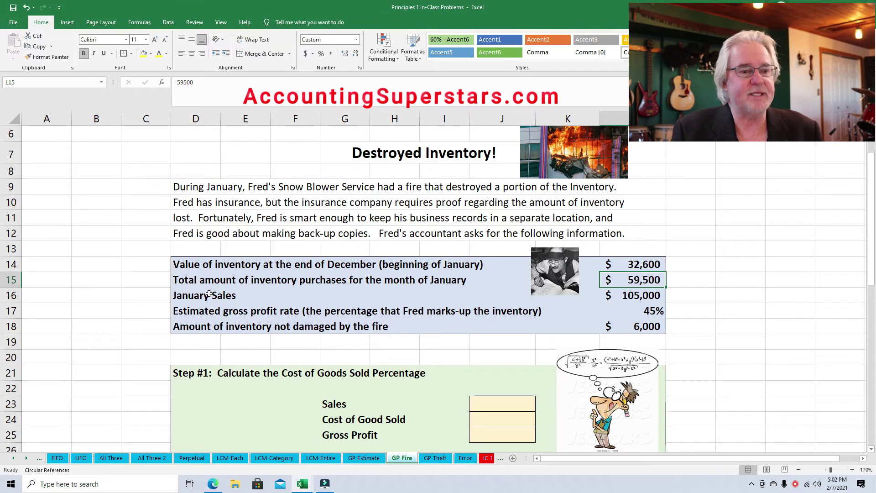
{"action": "left_click", "coordinate": [631, 297]}
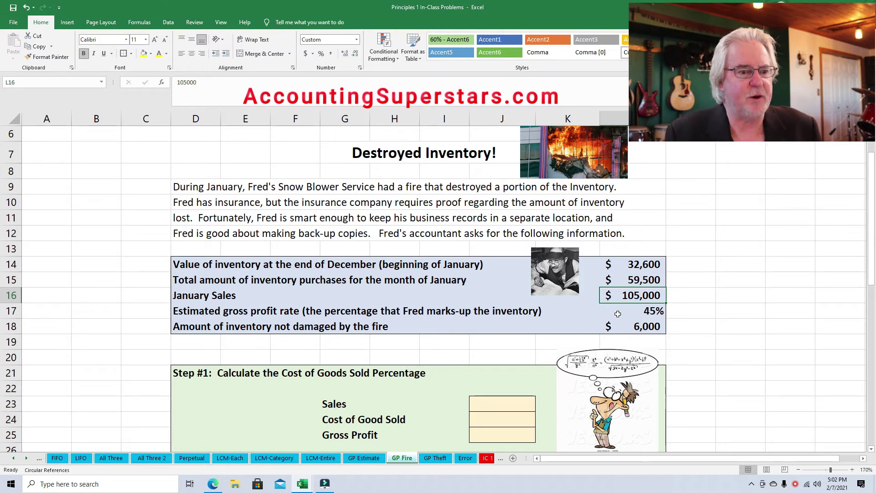
{"action": "left_click", "coordinate": [646, 313]}
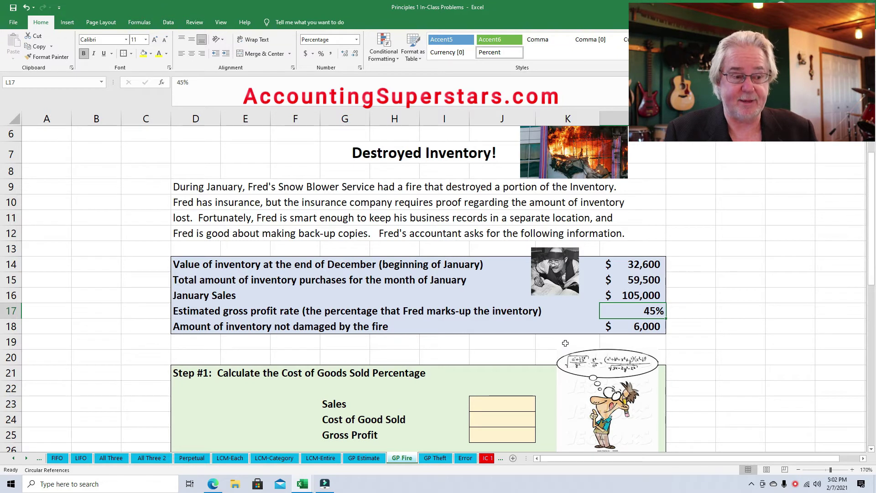
{"action": "left_click", "coordinate": [630, 329]}
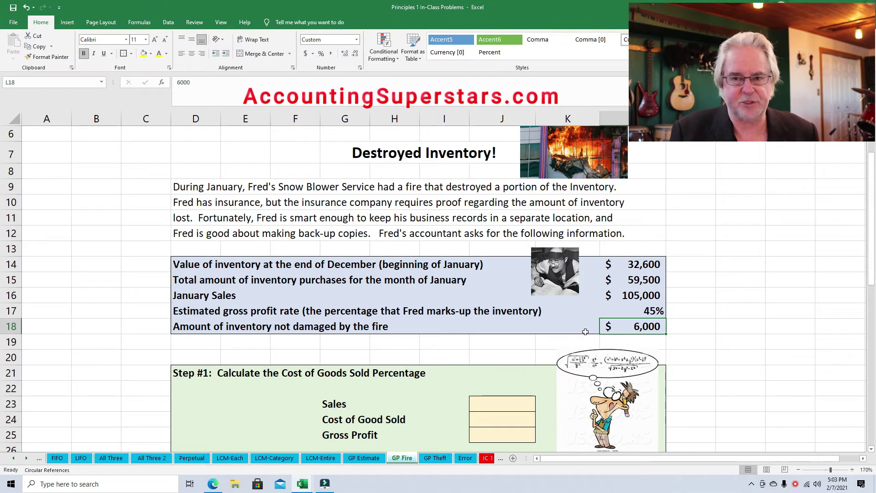
{"action": "left_click", "coordinate": [624, 329]}
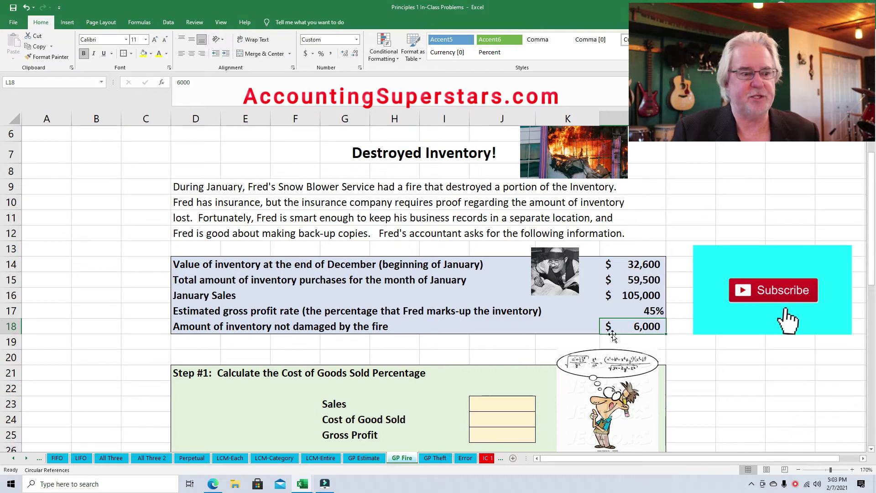
- Reveal the hidden Sales percentage in cell J23 of Step #1 by changing its font color to black
{"action": "left_click", "coordinate": [872, 245]}
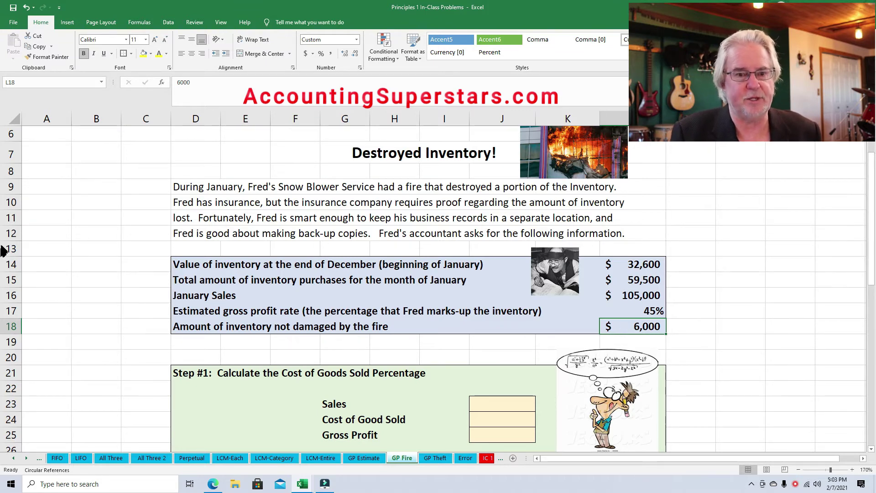
{"action": "left_click_drag", "start_coordinate": [871, 245], "coordinate": [870, 269]}
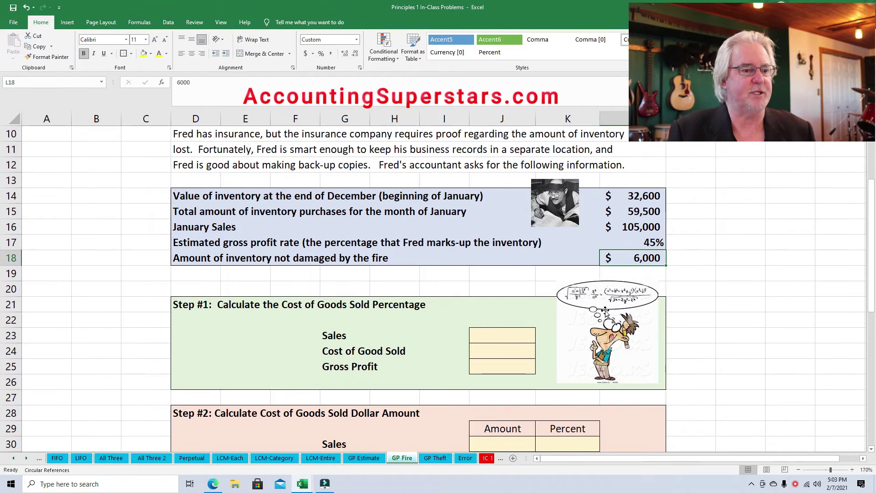
{"action": "left_click", "coordinate": [502, 340]}
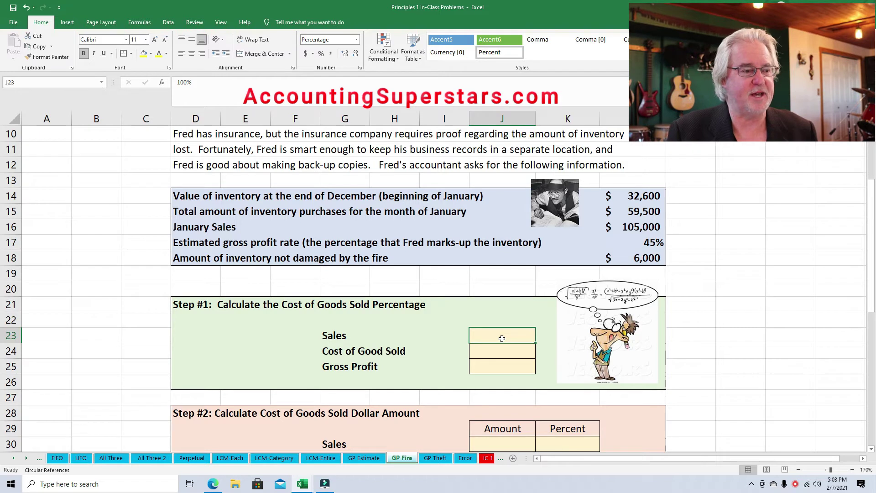
{"action": "left_click", "coordinate": [167, 56]}
{"action": "left_click", "coordinate": [166, 75]}
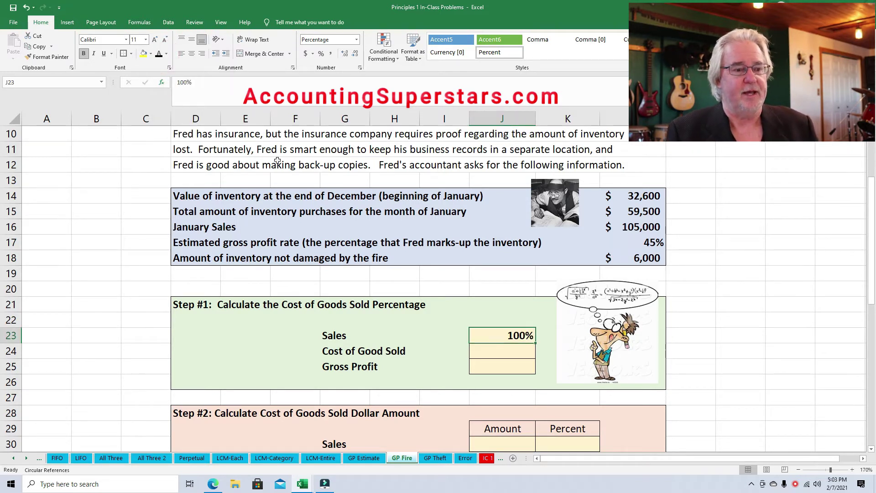
- Check the estimated gross profit rate in L17 and reveal the Step #1 Gross Profit percentage in J25 with black font
{"action": "left_click", "coordinate": [502, 365]}
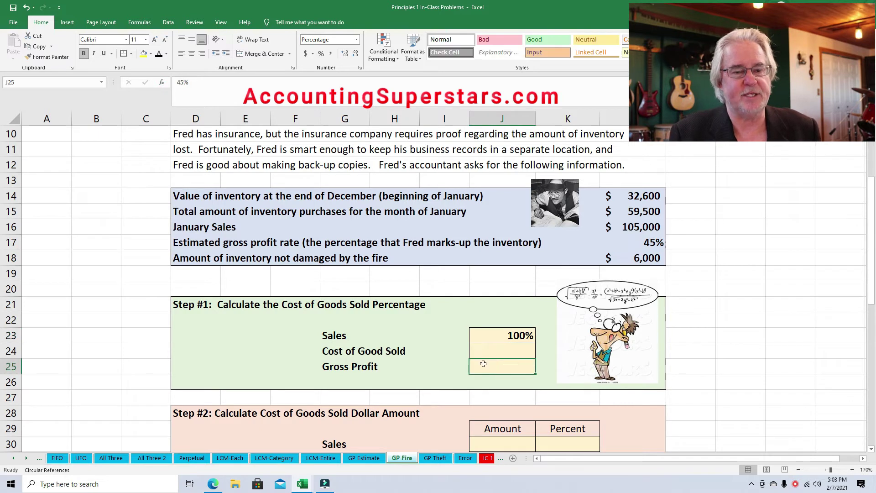
{"action": "left_click", "coordinate": [653, 242]}
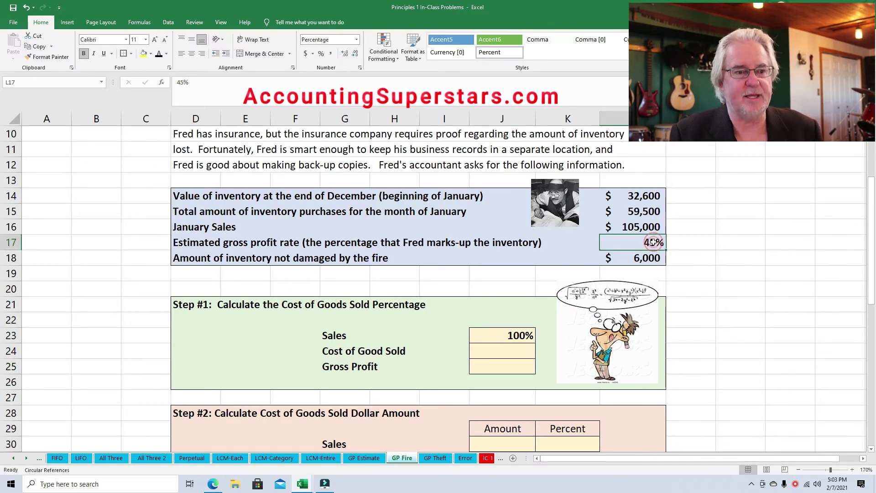
{"action": "left_click", "coordinate": [501, 364]}
{"action": "left_click", "coordinate": [159, 54]}
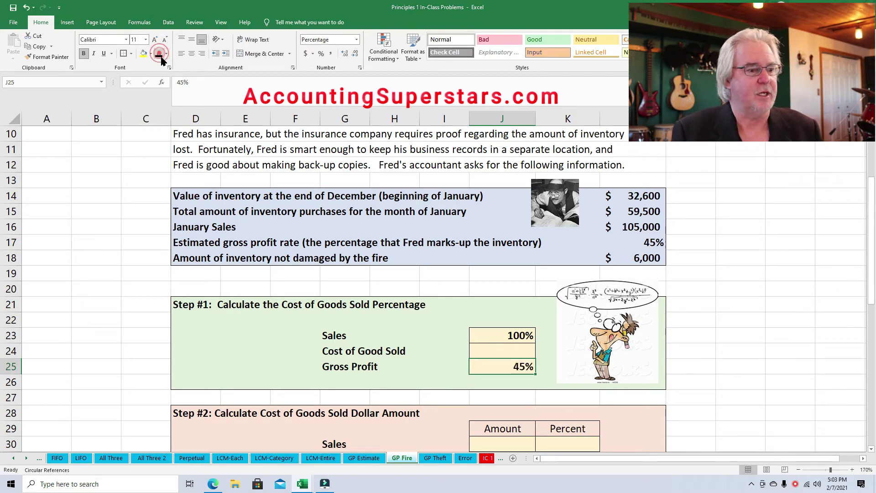
- Compare the Sales and Gross Profit percentages in Step #1 and reveal the Cost of Goods Sold percentage in J24 with black font
{"action": "left_click", "coordinate": [519, 351]}
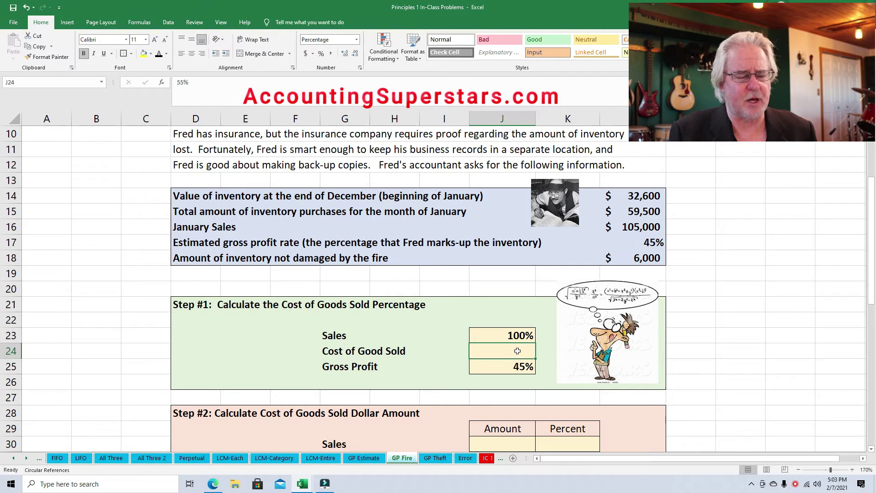
{"action": "left_click", "coordinate": [500, 335]}
{"action": "left_click", "coordinate": [498, 350]}
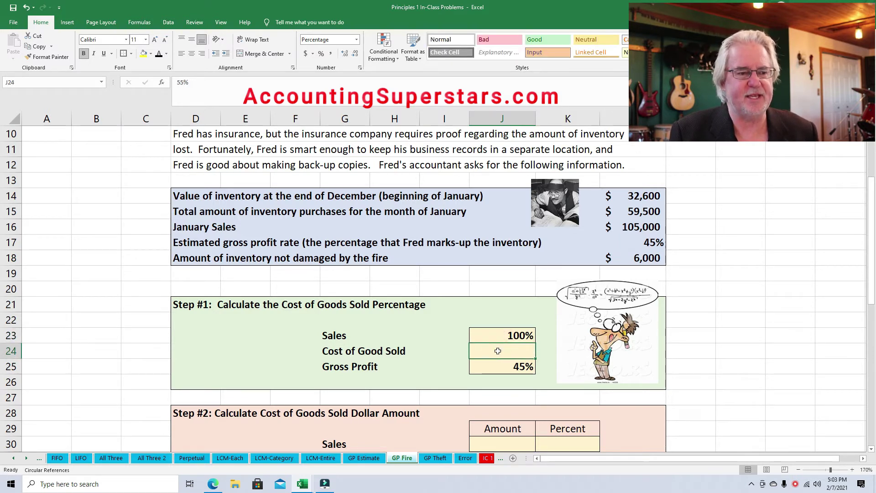
{"action": "left_click", "coordinate": [497, 366]}
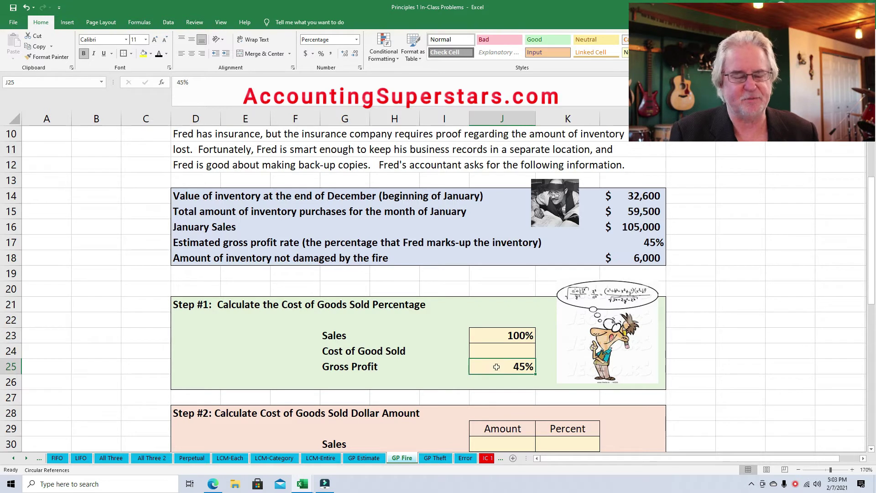
{"action": "left_click", "coordinate": [498, 352]}
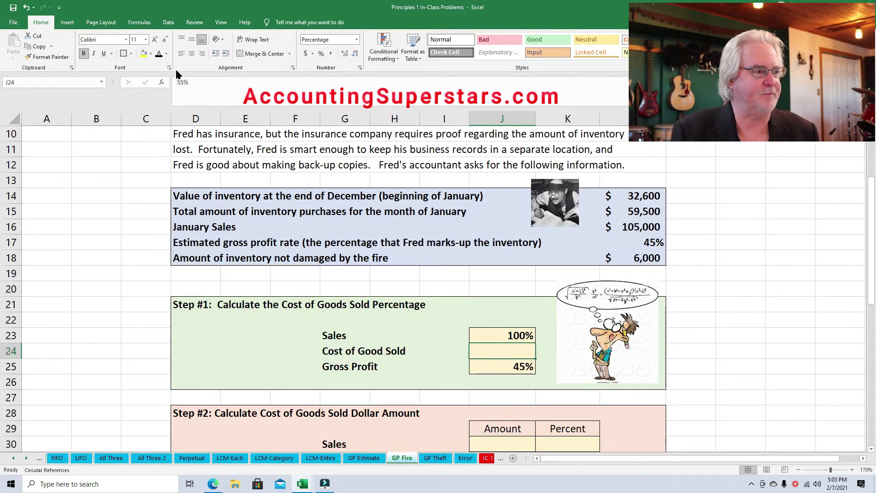
{"action": "left_click", "coordinate": [159, 53]}
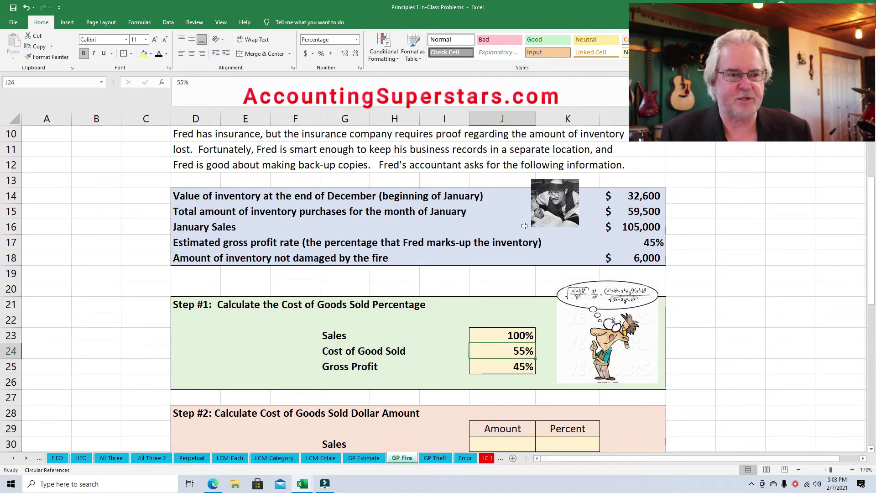
- Reveal the three hidden values of the Percent column in Step #2, K30:K32, by applying black font color
{"action": "left_click_drag", "start_coordinate": [870, 246], "coordinate": [869, 279]}
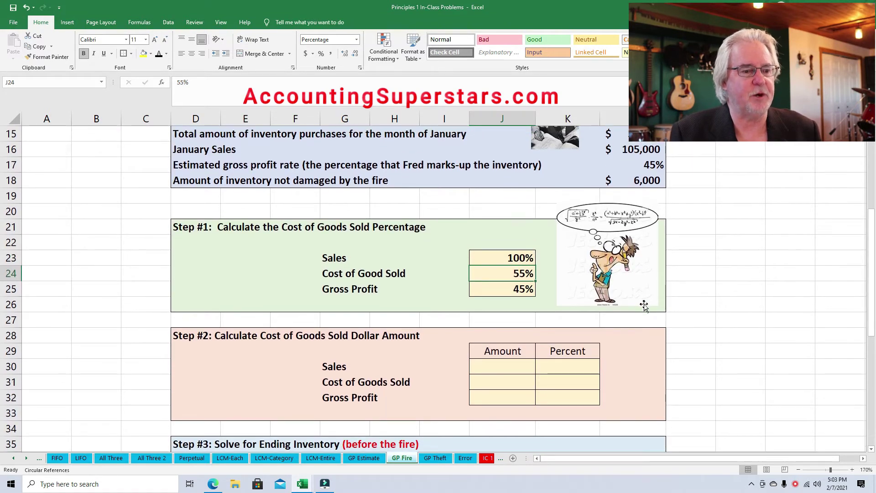
{"action": "left_click_drag", "start_coordinate": [568, 366], "coordinate": [568, 392]}
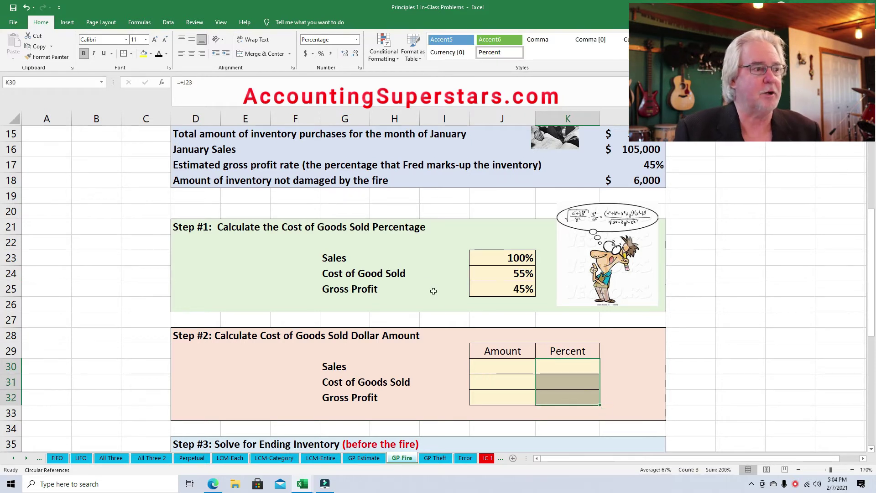
{"action": "left_click", "coordinate": [159, 53]}
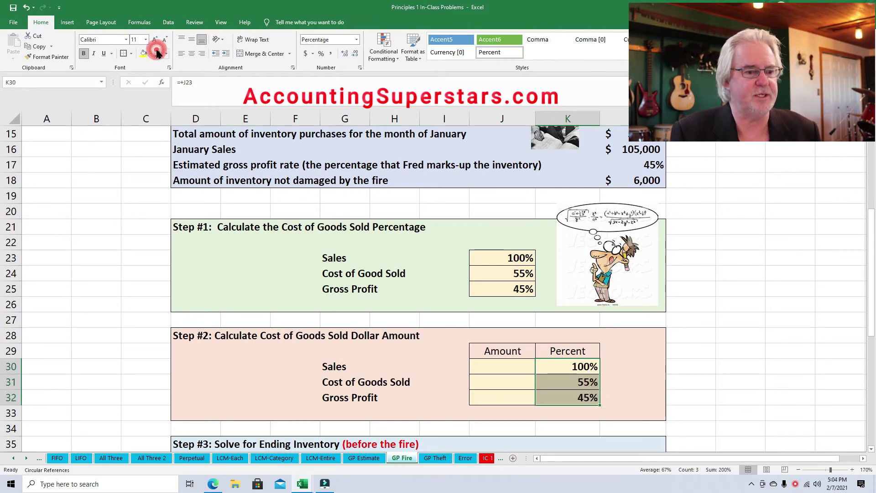
{"action": "left_click", "coordinate": [626, 350]}
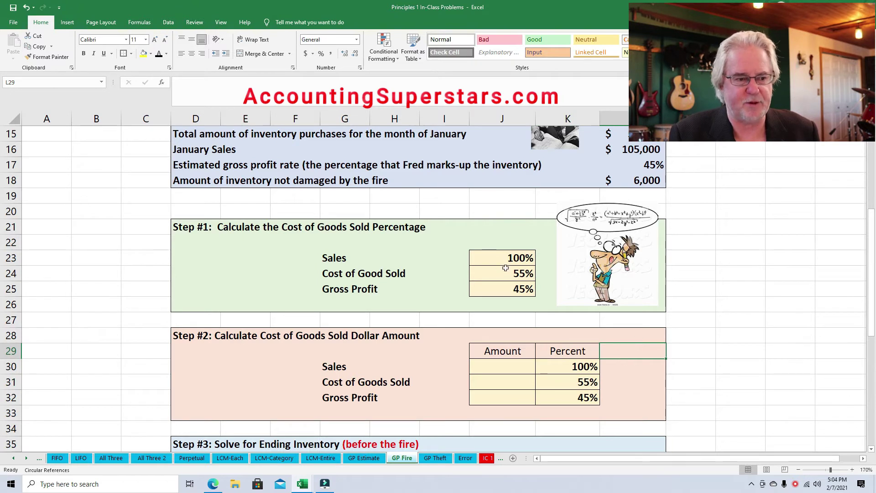
- Check the January sales figure in L16 and reveal the Step #2 Sales amount in J30 with black font
{"action": "left_click", "coordinate": [508, 365]}
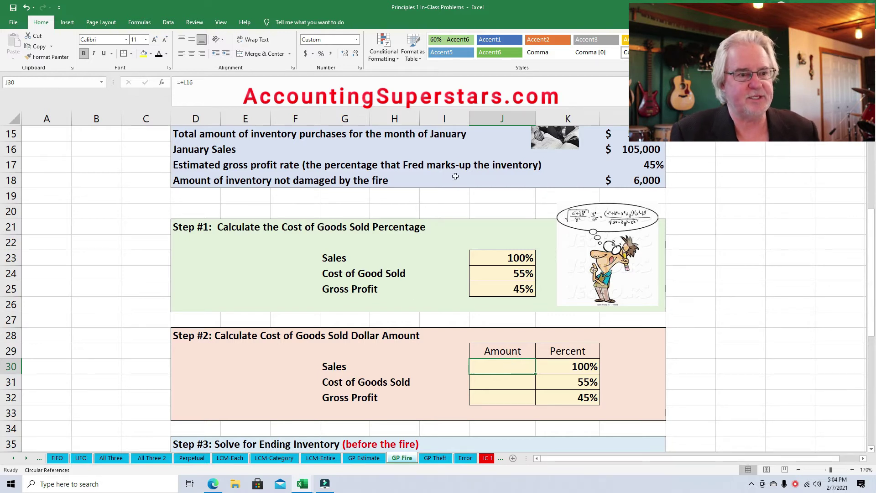
{"action": "left_click", "coordinate": [626, 154]}
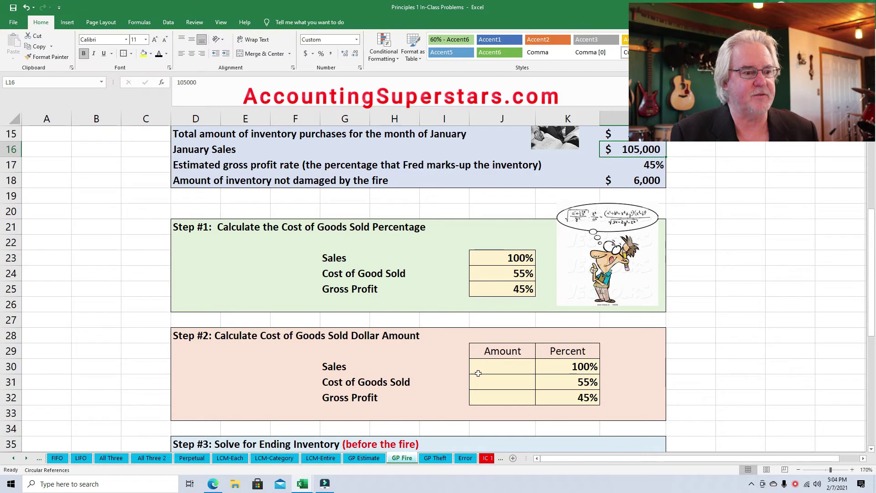
{"action": "left_click", "coordinate": [496, 367]}
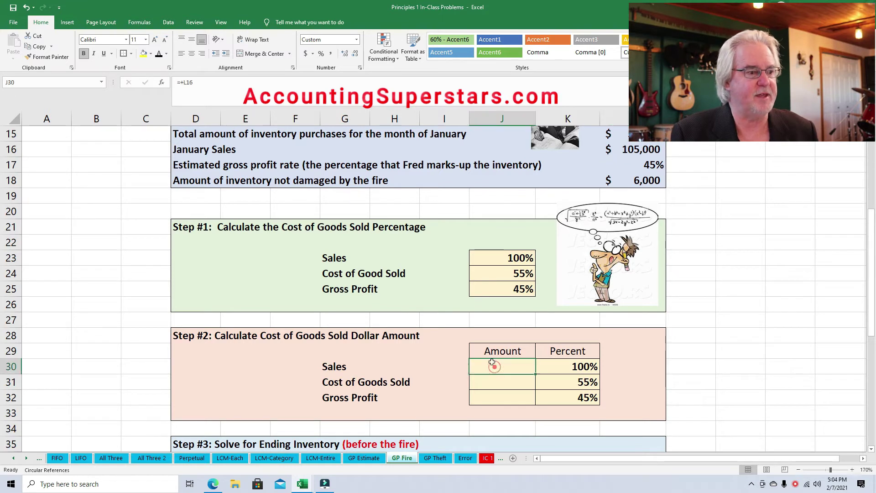
{"action": "left_click", "coordinate": [156, 54]}
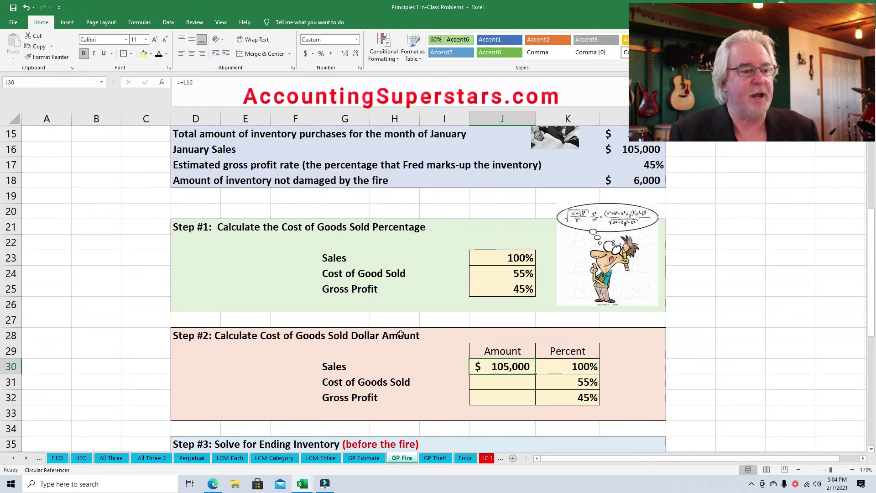
- Point out the Sales amount and cost percentage, and reveal the Step #2 Cost of Goods Sold amount in J31 with black font
{"action": "left_click", "coordinate": [507, 386]}
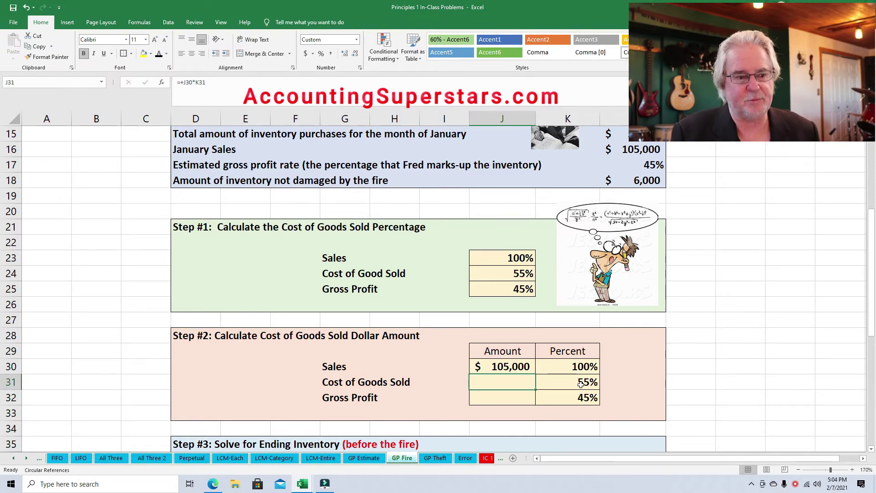
{"action": "left_click", "coordinate": [499, 366]}
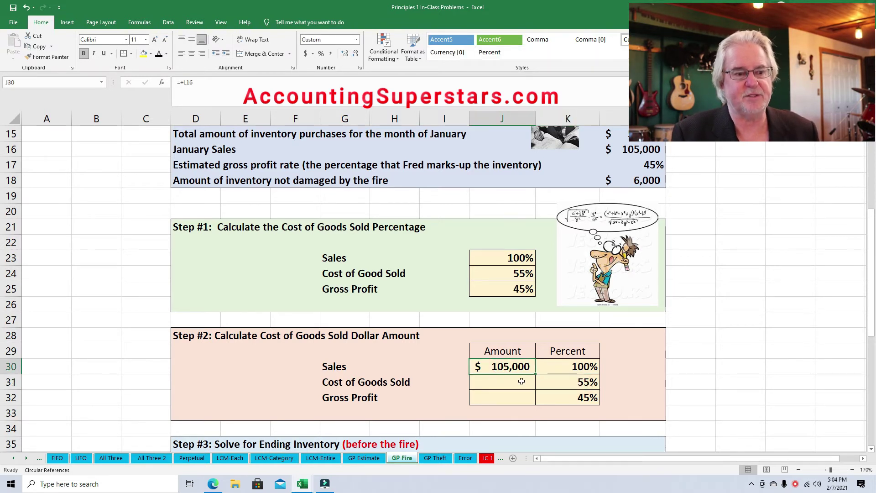
{"action": "left_click_drag", "start_coordinate": [504, 379], "coordinate": [561, 379]}
{"action": "left_click", "coordinate": [512, 384]}
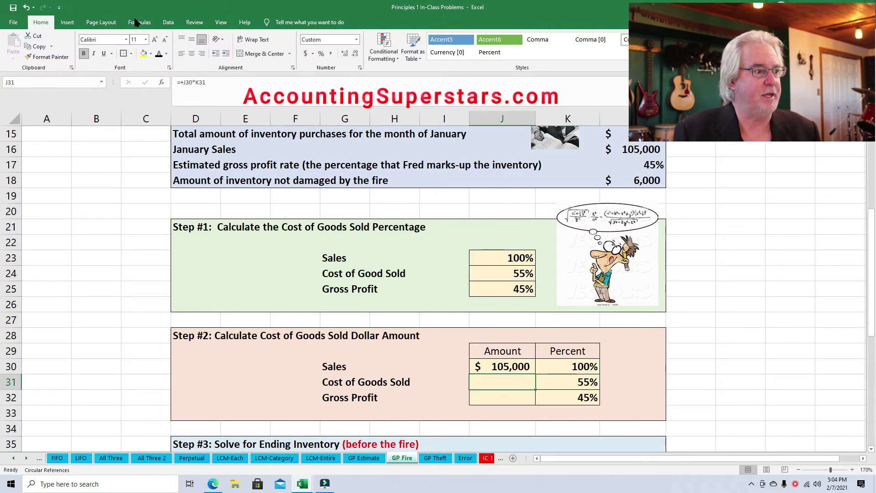
{"action": "left_click", "coordinate": [159, 54]}
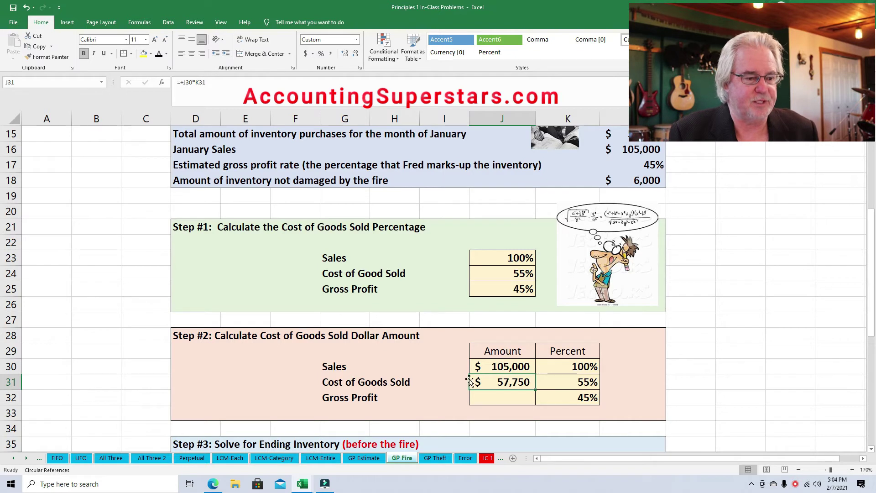
- Point out the Sales amount and gross profit percentage, and reveal the Step #2 Gross Profit amount in J32 with black font
{"action": "left_click", "coordinate": [502, 401]}
{"action": "left_click", "coordinate": [502, 402]}
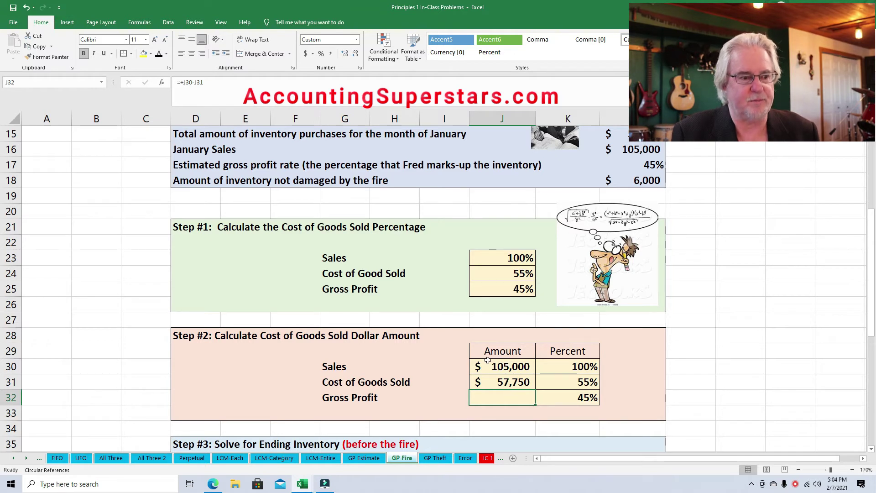
{"action": "left_click", "coordinate": [489, 366]}
{"action": "left_click", "coordinate": [585, 404]}
{"action": "left_click", "coordinate": [509, 396]}
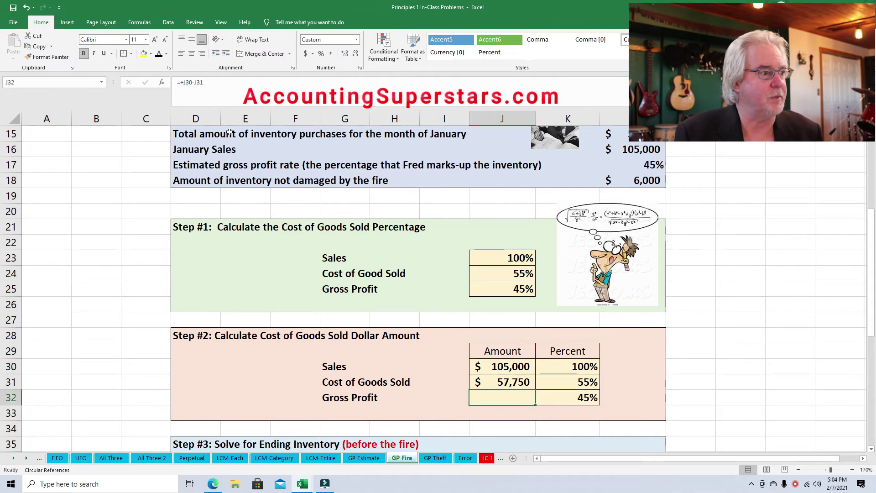
{"action": "left_click", "coordinate": [159, 52]}
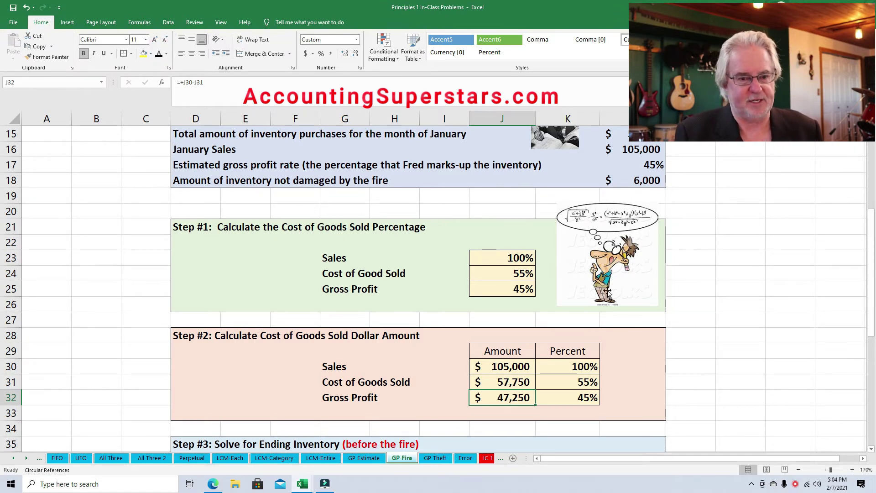
- Split the worksheet window above row 29 to keep the given January inventory data in view above Step #3
{"action": "scroll", "coordinate": [869, 287], "scroll_direction": "down", "scroll_amount": 1}
{"action": "left_click_drag", "start_coordinate": [873, 287], "coordinate": [872, 332]}
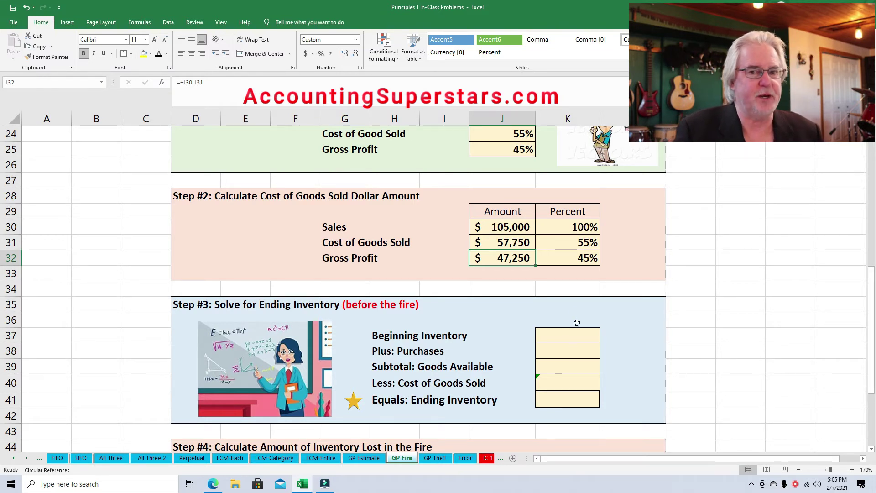
{"action": "left_click", "coordinate": [11, 211]}
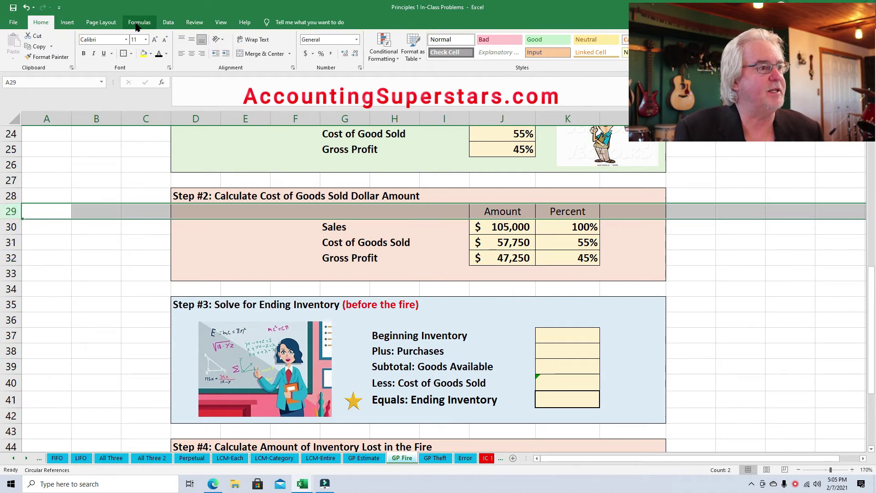
{"action": "left_click", "coordinate": [221, 22]}
{"action": "left_click", "coordinate": [329, 36]}
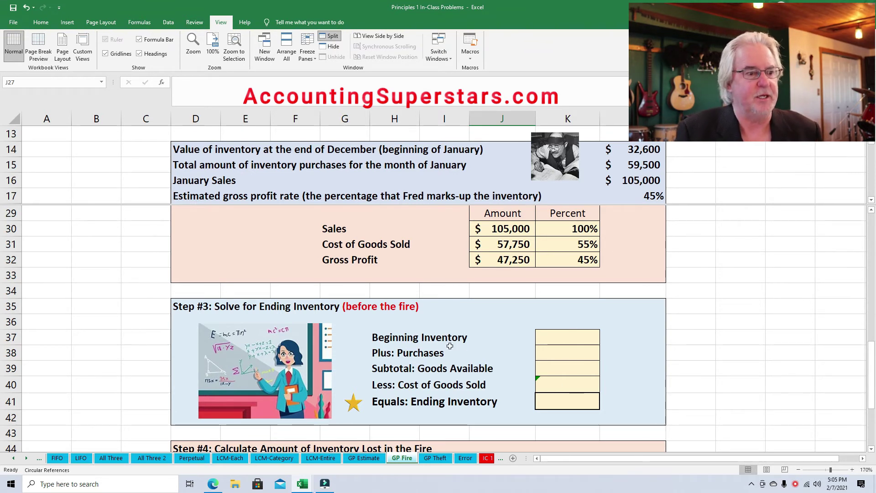
- Reveal the Step #3 Beginning Inventory amount in K37 by applying black font color
{"action": "left_click", "coordinate": [568, 338]}
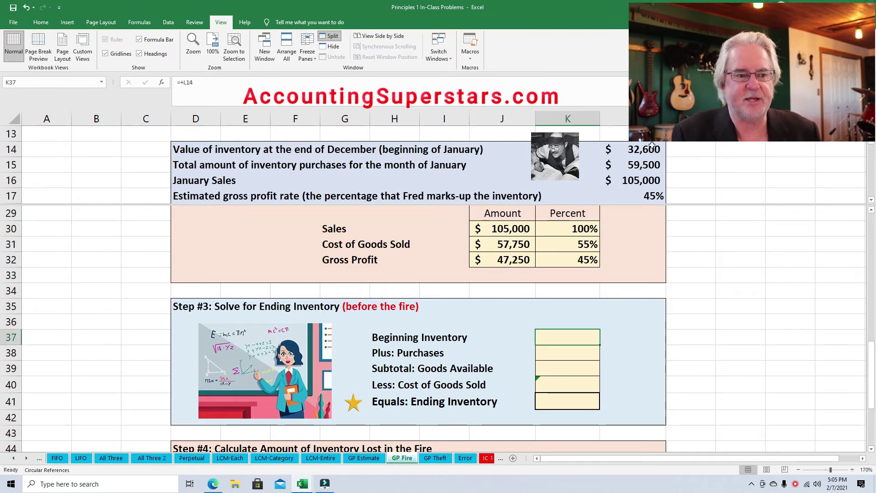
{"action": "left_click", "coordinate": [560, 338]}
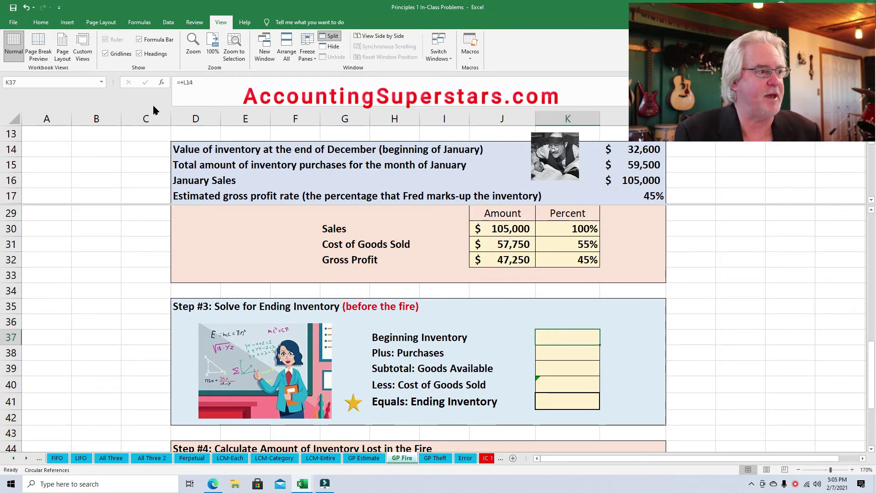
{"action": "left_click", "coordinate": [41, 23]}
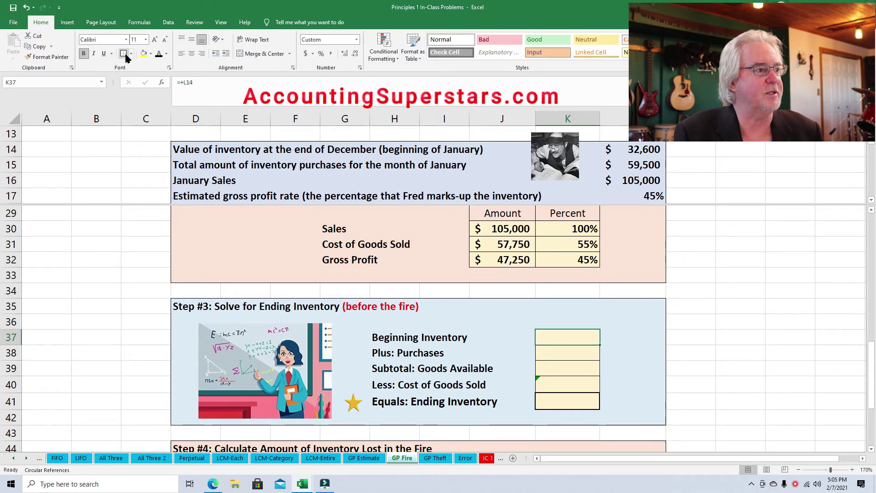
- Check the January purchases figure in L15, and reveal Purchases in K38 and Goods Available in K39 with black font
{"action": "left_click", "coordinate": [566, 356]}
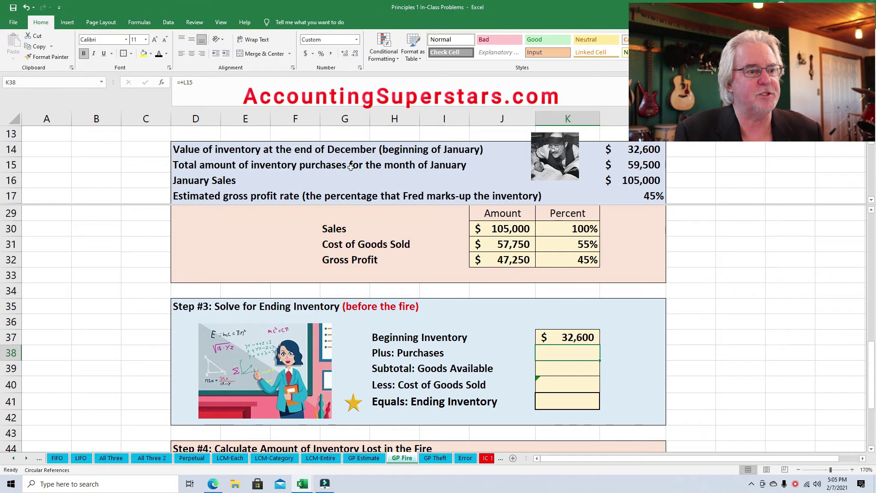
{"action": "left_click", "coordinate": [632, 165]}
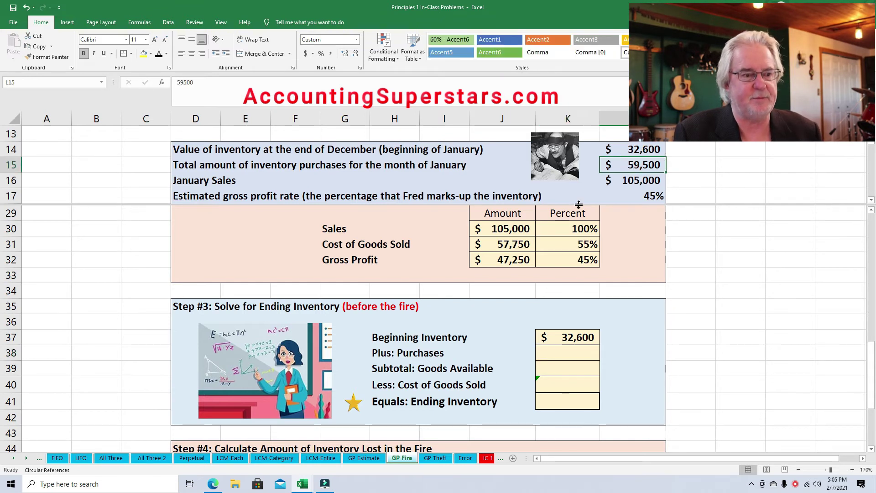
{"action": "left_click", "coordinate": [581, 348]}
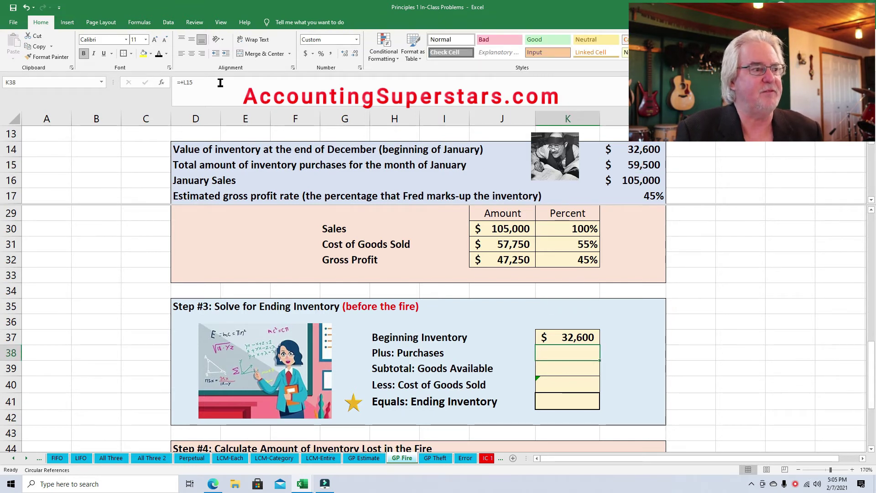
{"action": "left_click", "coordinate": [159, 54]}
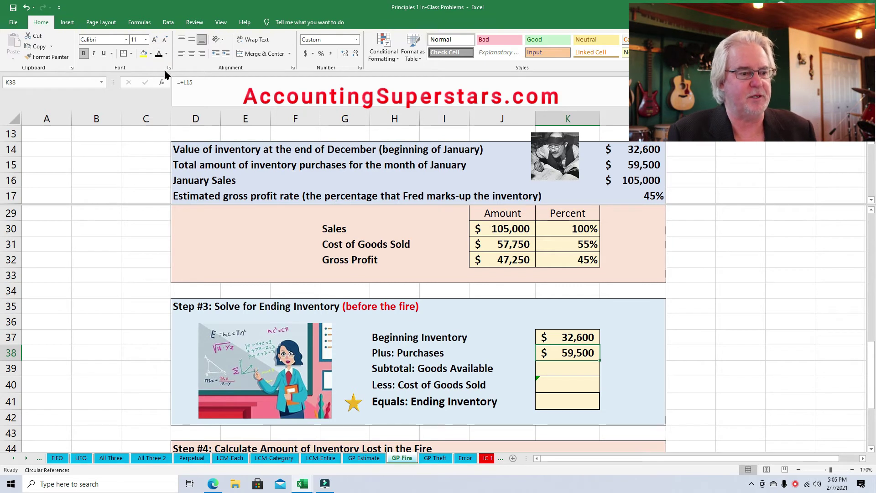
{"action": "left_click", "coordinate": [576, 373]}
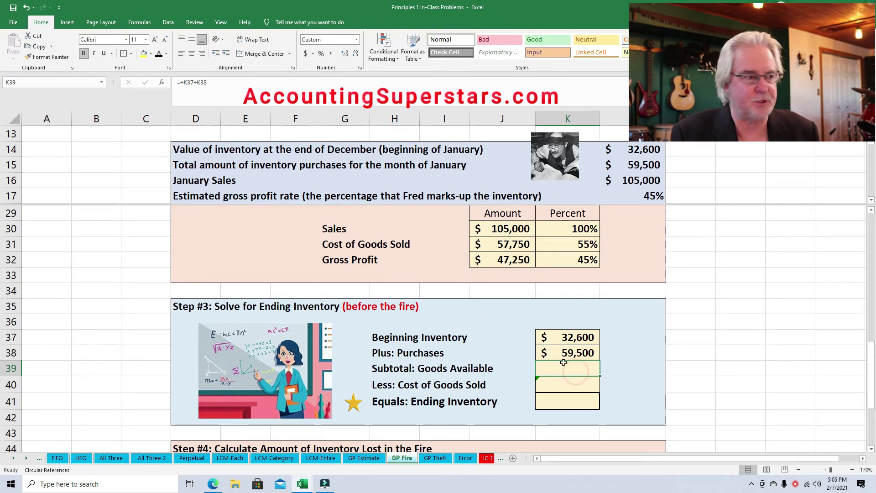
{"action": "left_click", "coordinate": [160, 53]}
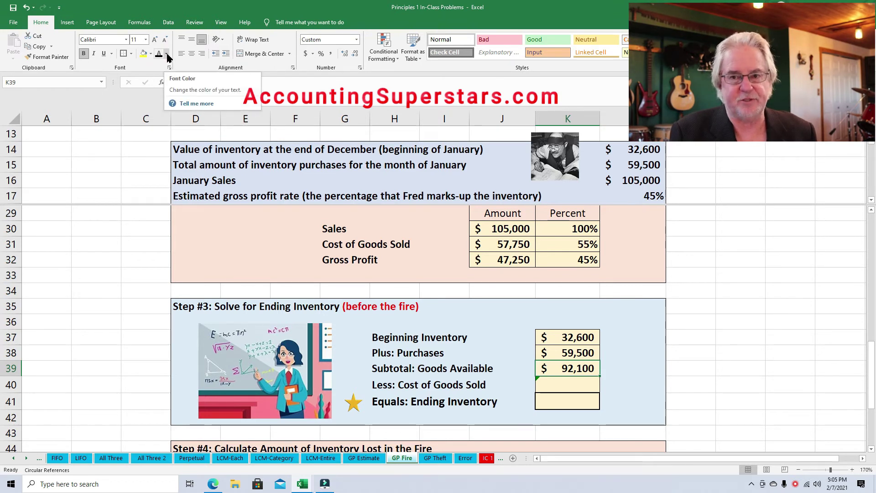
- Point out the Cost of Goods Sold amount in J31, and reveal Cost of Goods Sold in K40 and Ending Inventory in K41 with black font
{"action": "left_click", "coordinate": [570, 382]}
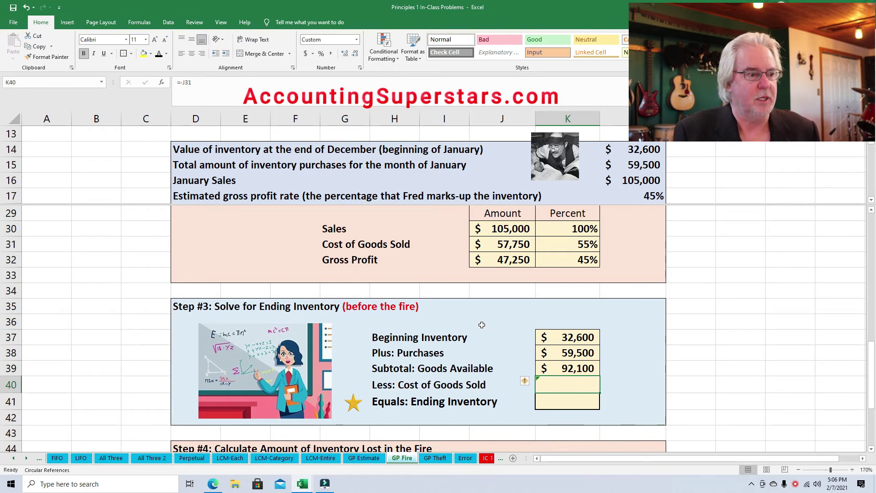
{"action": "left_click", "coordinate": [477, 251]}
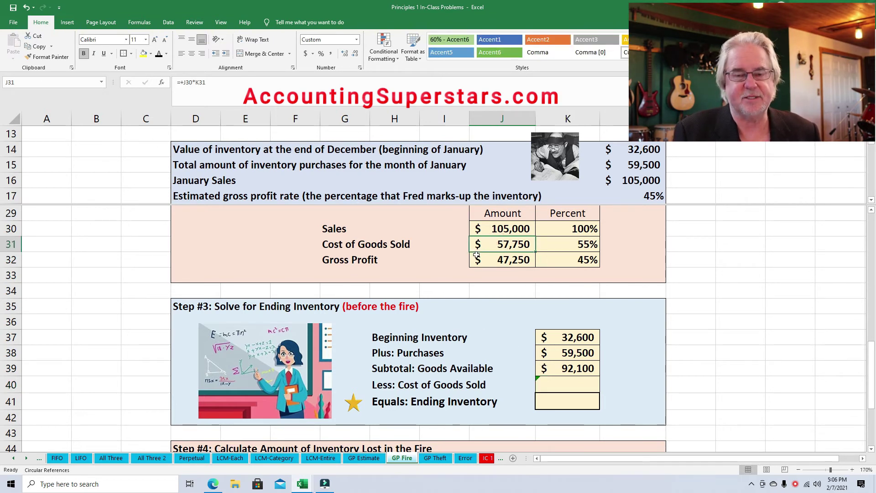
{"action": "left_click", "coordinate": [481, 243]}
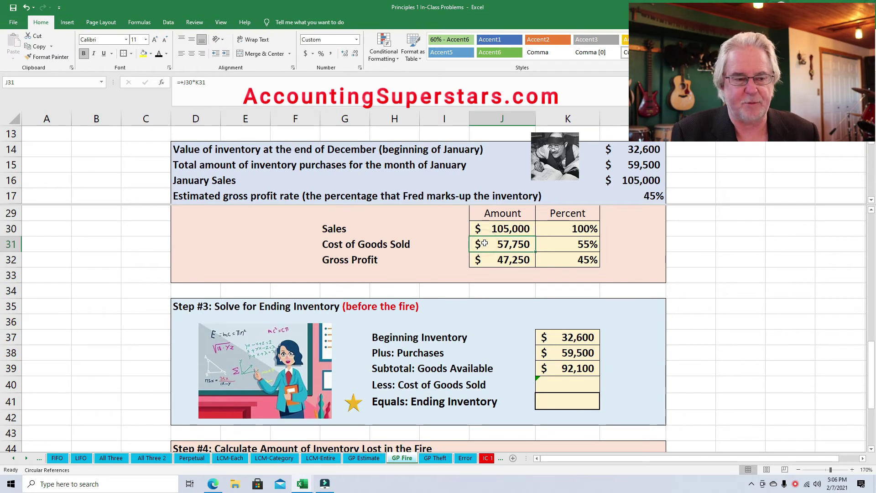
{"action": "left_click", "coordinate": [585, 385]}
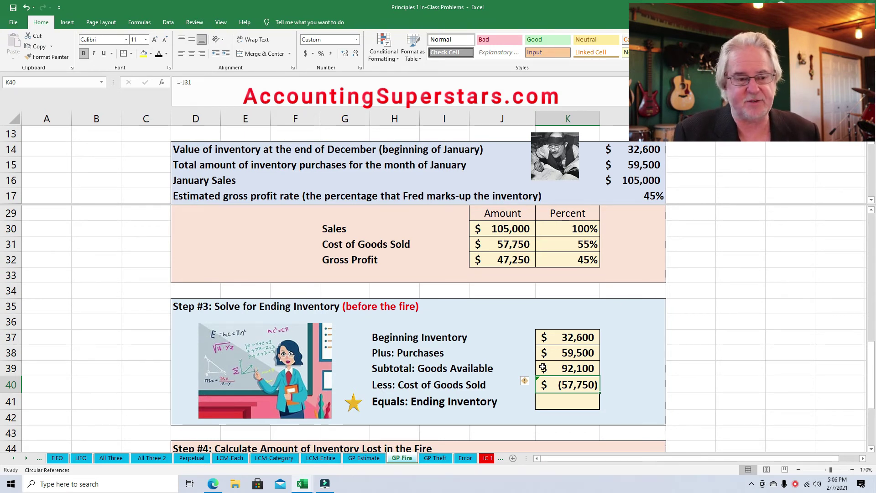
{"action": "left_click", "coordinate": [576, 403]}
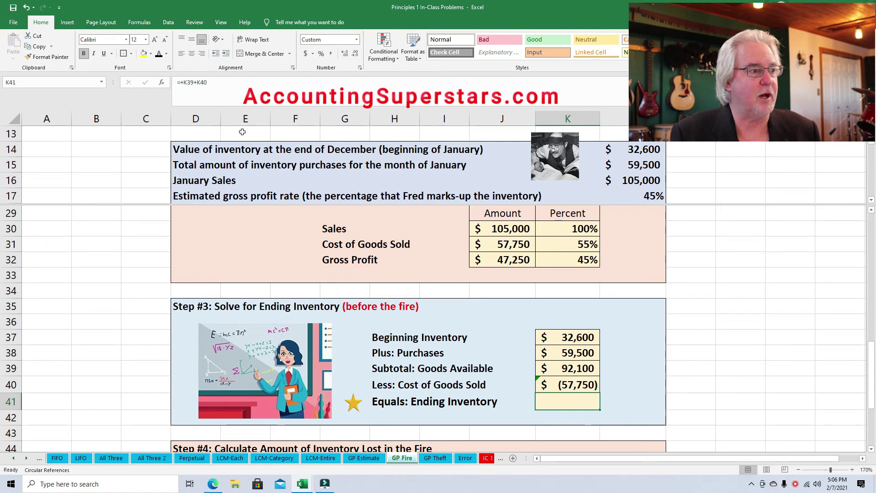
{"action": "left_click", "coordinate": [158, 55]}
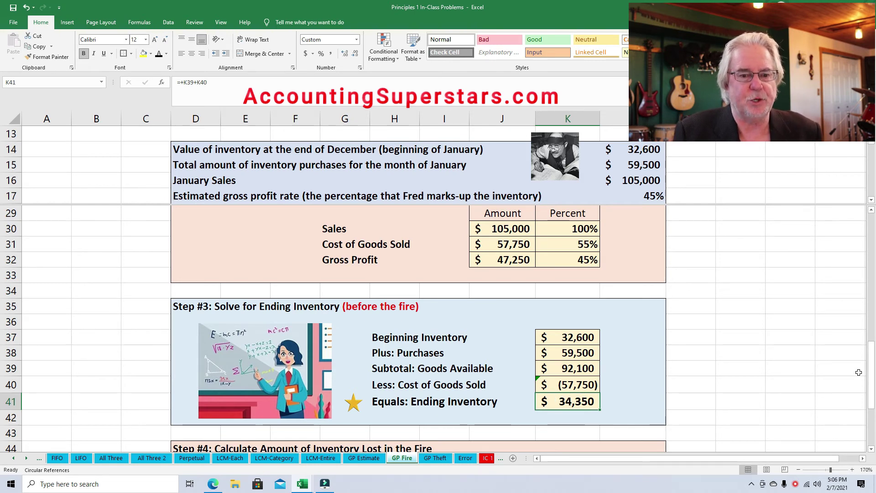
- Reveal the Step #4 Estimated Ending Inventory Before Fire in K46, linked to the Ending Inventory in K41, with black font
{"action": "left_click_drag", "start_coordinate": [872, 365], "coordinate": [872, 402]}
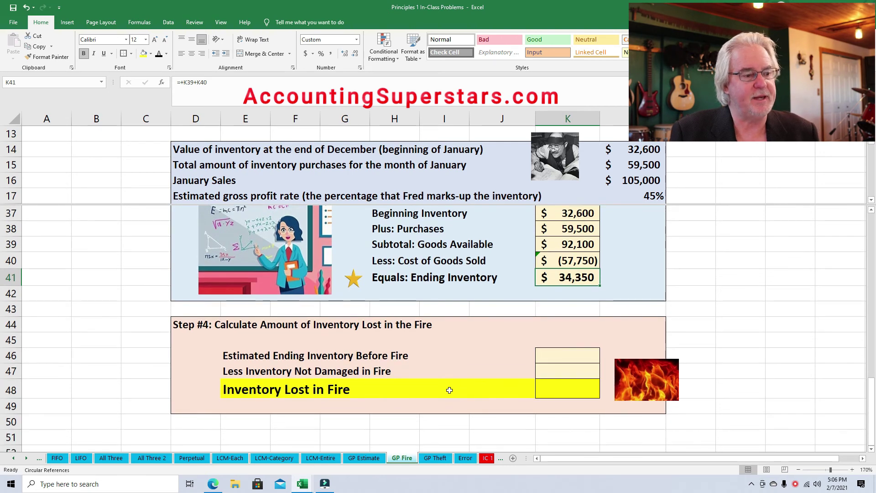
{"action": "left_click", "coordinate": [568, 359]}
{"action": "type", "text": "=+"}
{"action": "left_click", "coordinate": [559, 278]}
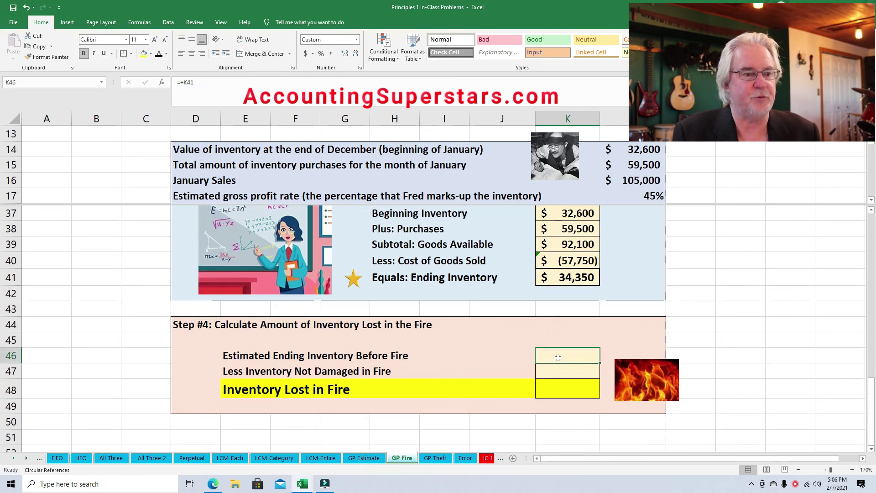
{"action": "key", "text": "ctrl+Return"}
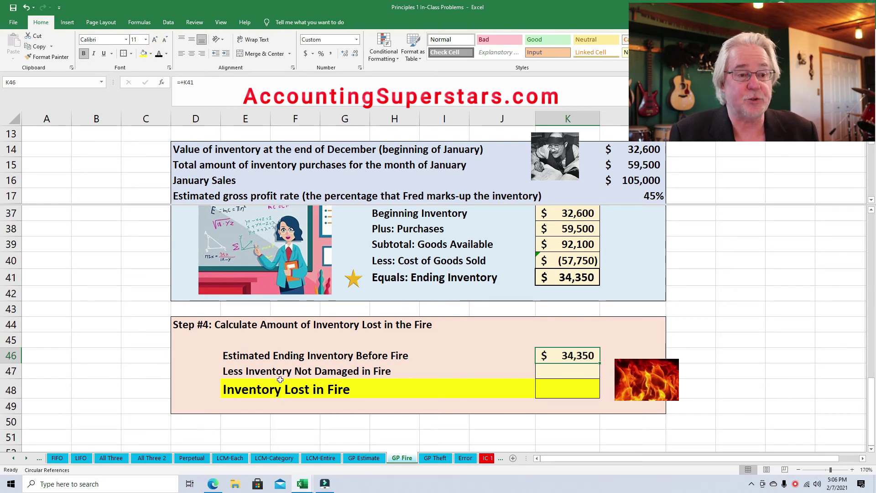
- Bring the undamaged inventory figure in L18 into view and reveal Less Inventory Not Damaged in Fire in K47 with black font
{"action": "left_click", "coordinate": [541, 376]}
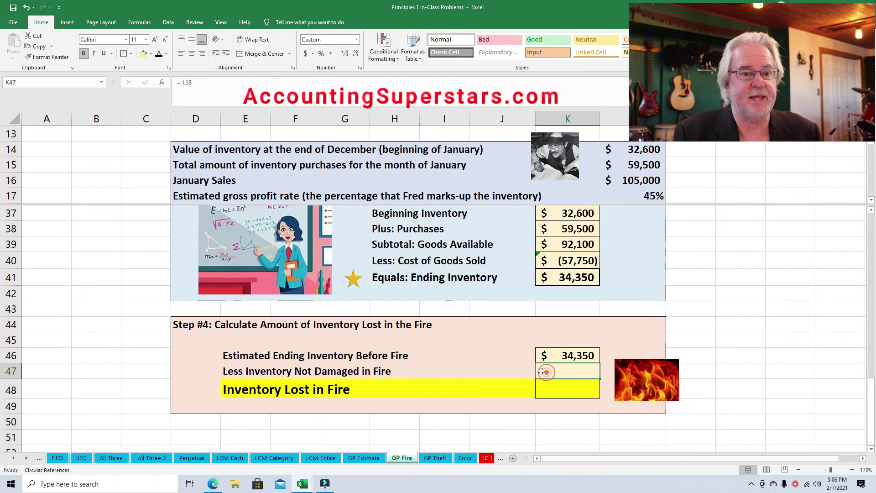
{"action": "scroll", "coordinate": [637, 181], "scroll_direction": "down", "scroll_amount": 1}
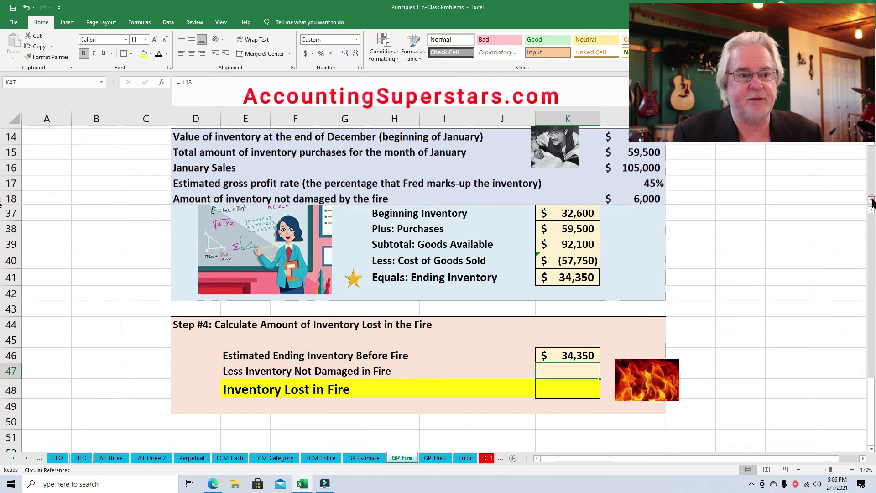
{"action": "left_click", "coordinate": [568, 370]}
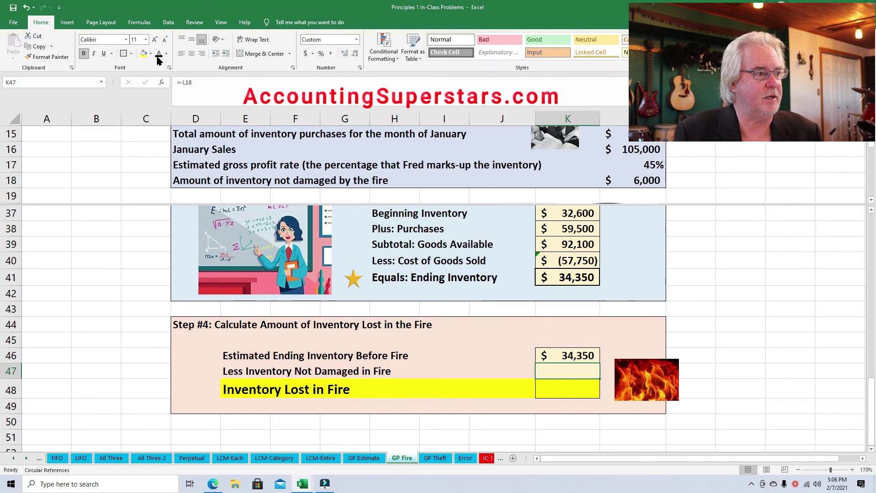
- Reveal the final Inventory Lost in Fire amount in K48 by applying black font color
{"action": "left_click", "coordinate": [547, 394]}
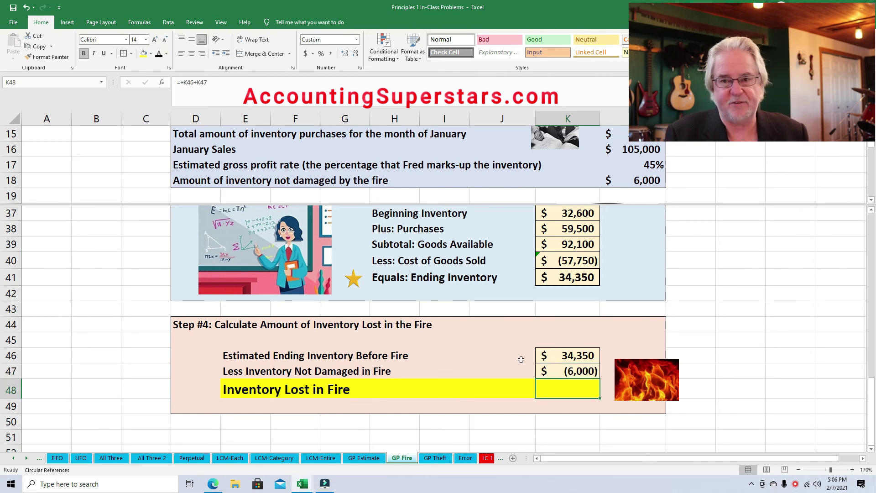
{"action": "left_click", "coordinate": [559, 394]}
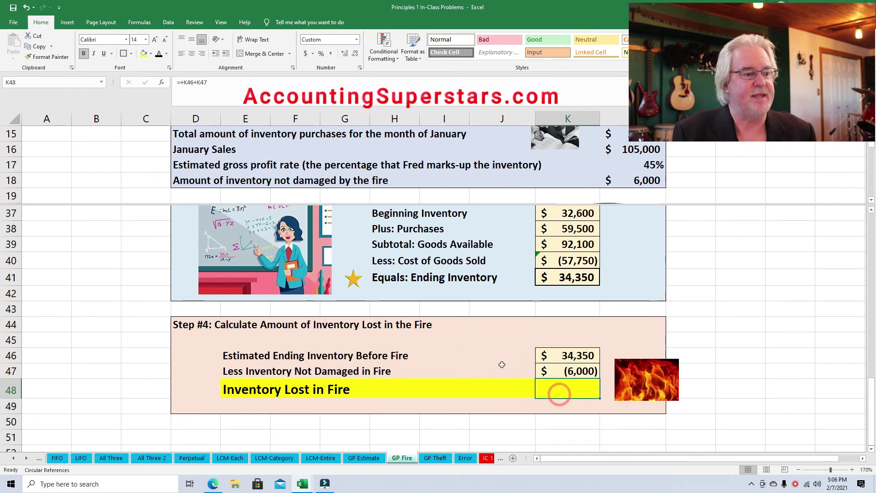
{"action": "left_click", "coordinate": [159, 54]}
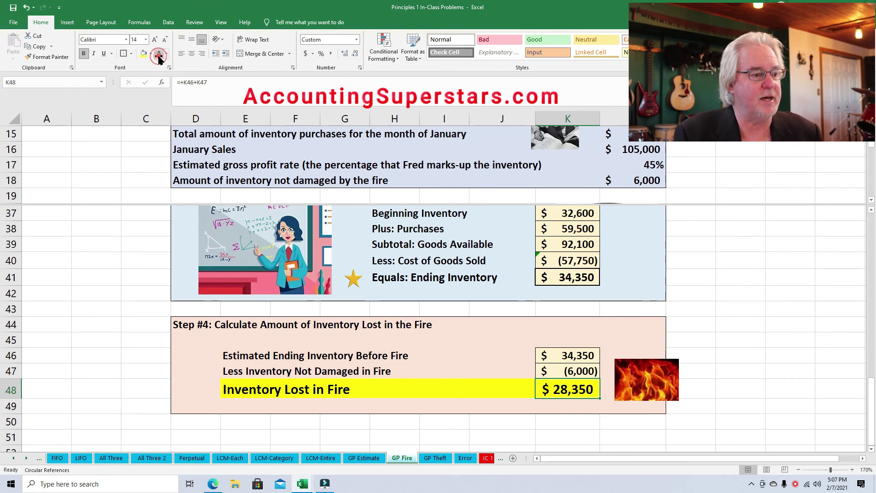